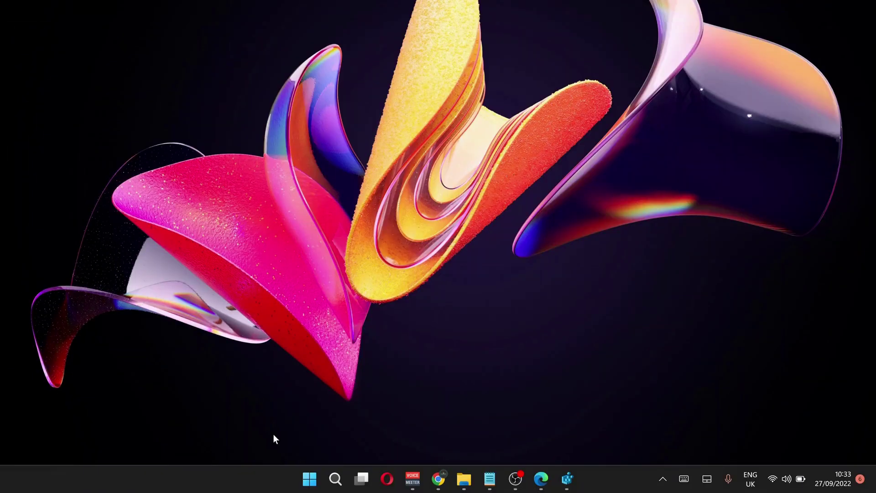
Bring up Windows search from the taskbar to find regedit
left_click(340, 481)
type("re")
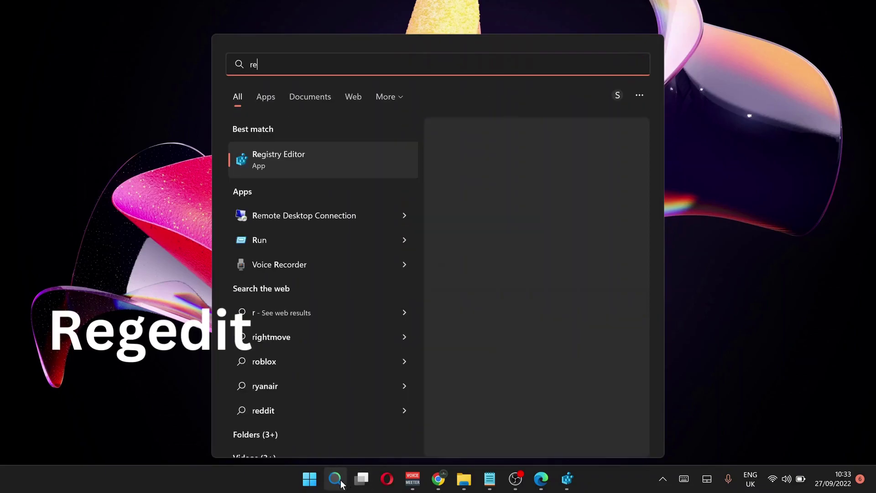
type("gedit")
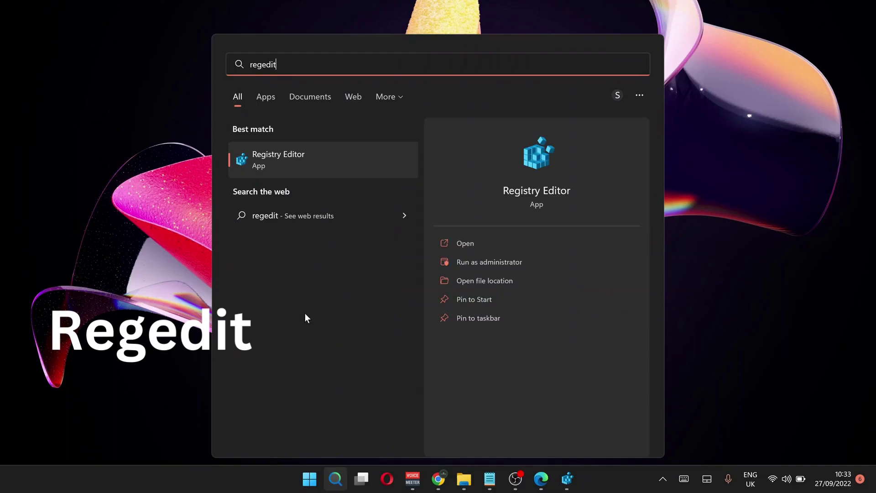
Launch Registry Editor and navigate to HKEY_CURRENT_USER\Software\Microsoft\Windows\CurrentVersion\Explorer\Advanced
left_click(283, 169)
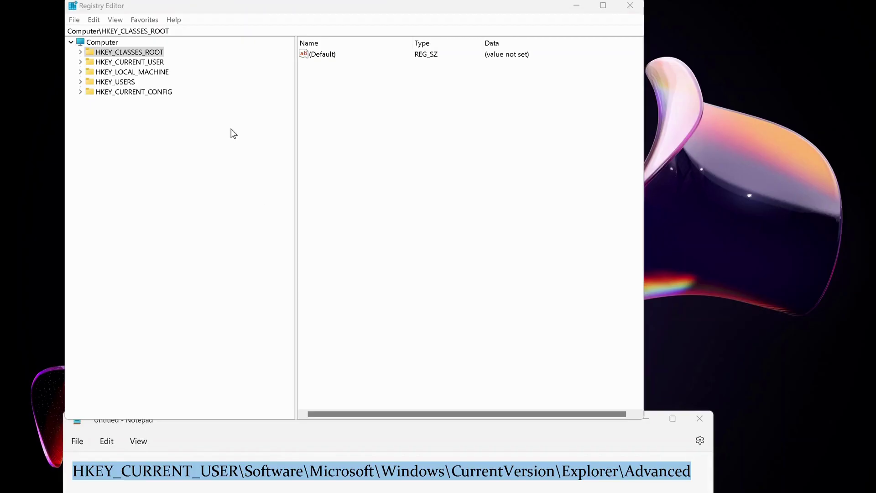
key("alt+d")
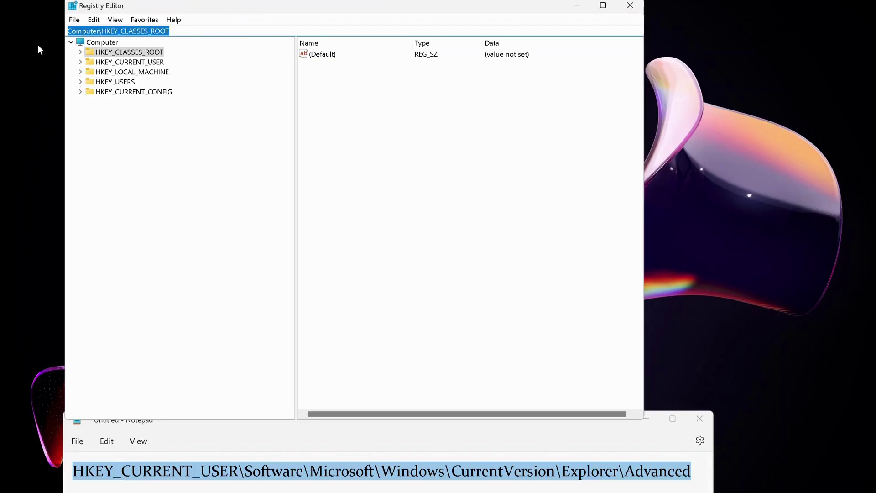
key("BackSpace")
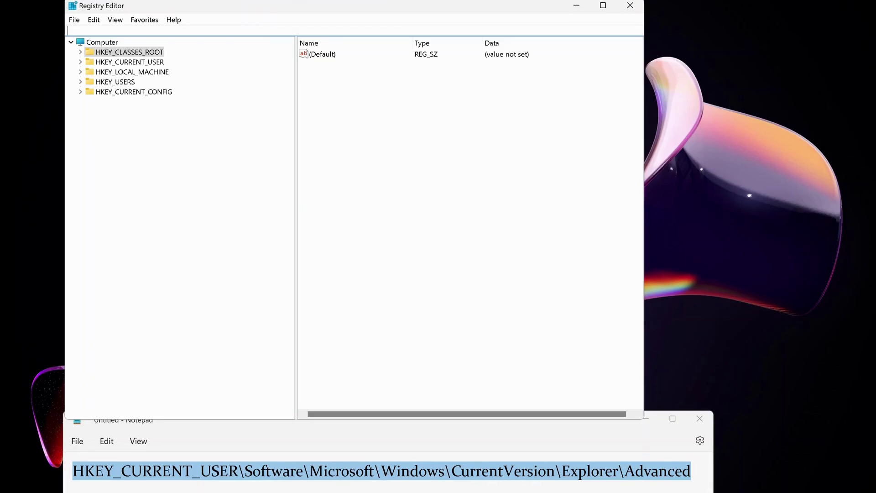
type("HKEY_CURRENT_USER\\Software\\Microsoft\\Windows\\CurrentVersion\\Explorer\\Advanced")
key("Return")
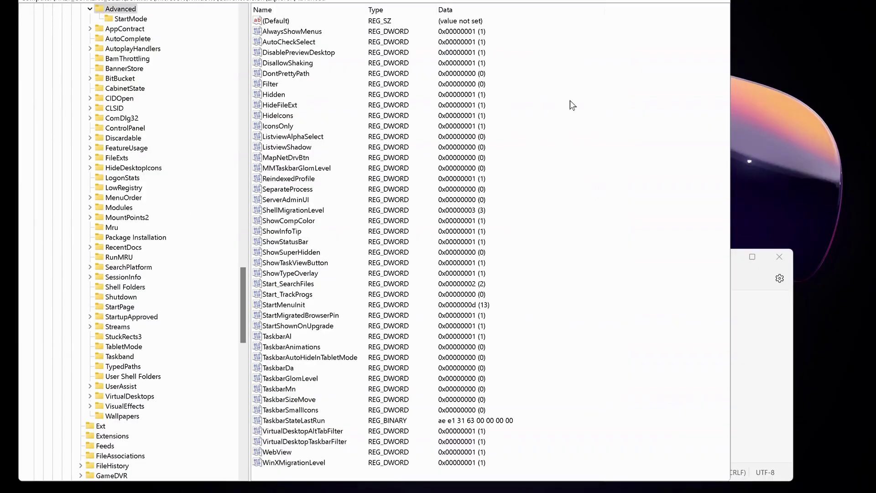
Create a new DWORD (32-bit) value named TASKBARSI in the Advanced key
right_click(546, 128)
mouse_move(574, 135)
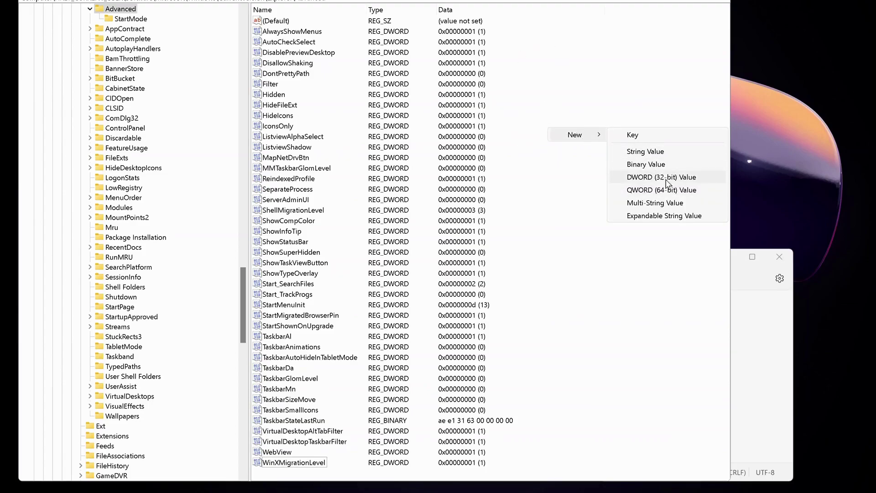
left_click(674, 179)
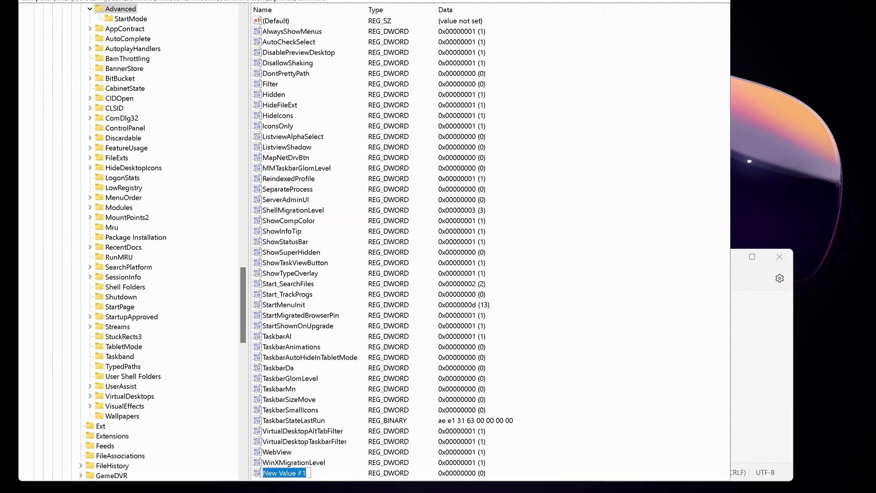
type("TASKBA")
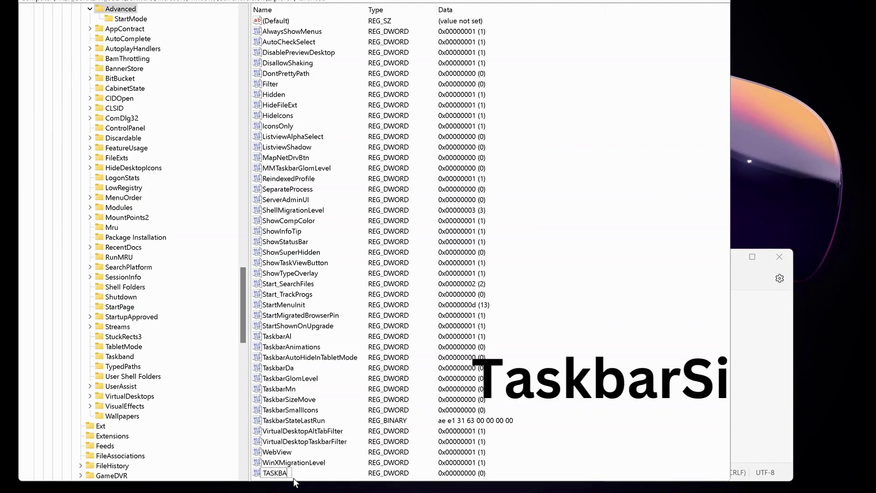
type("RSI")
key("Return")
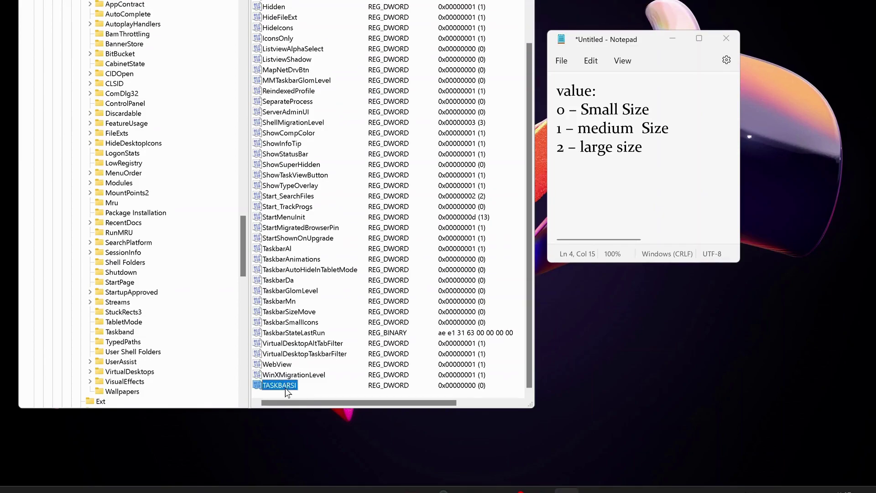
Replace TASKBARSI's value data 0 with 1 (medium size) and save it, checking the size notes
double_click(285, 387)
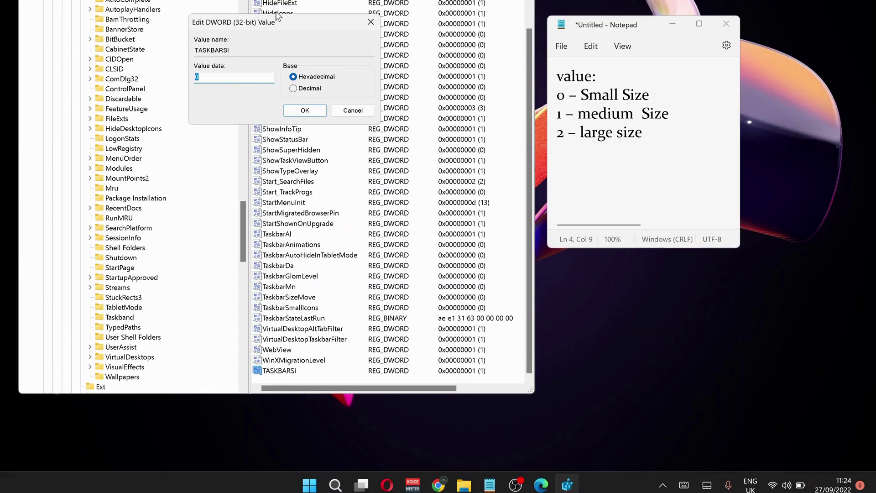
left_click_drag(281, 23, 420, 28)
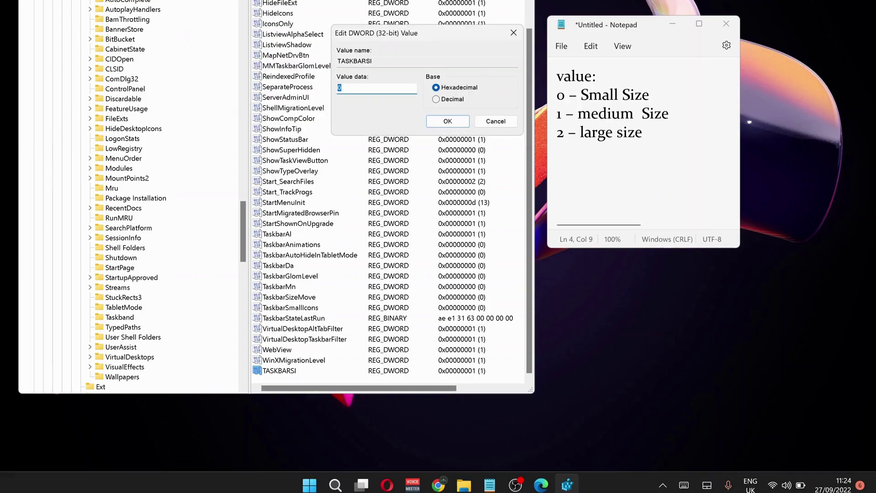
left_click_drag(581, 95, 618, 95)
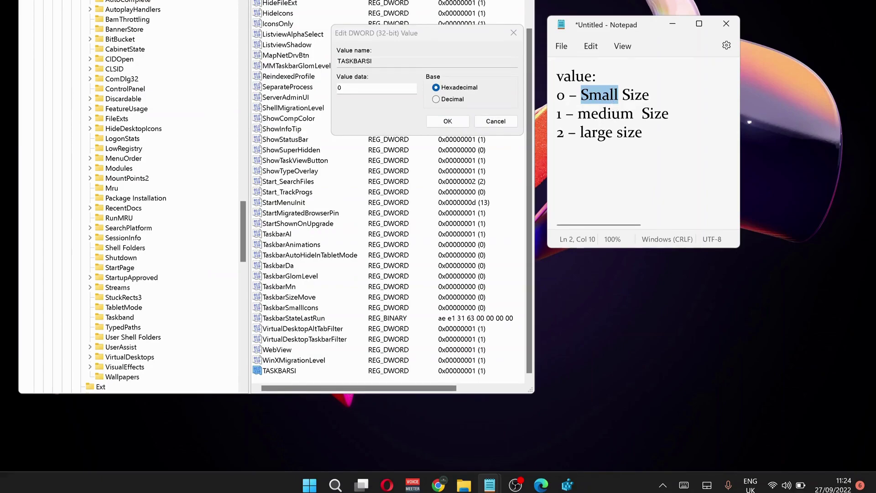
left_click(377, 88)
key("BackSpace")
type("1")
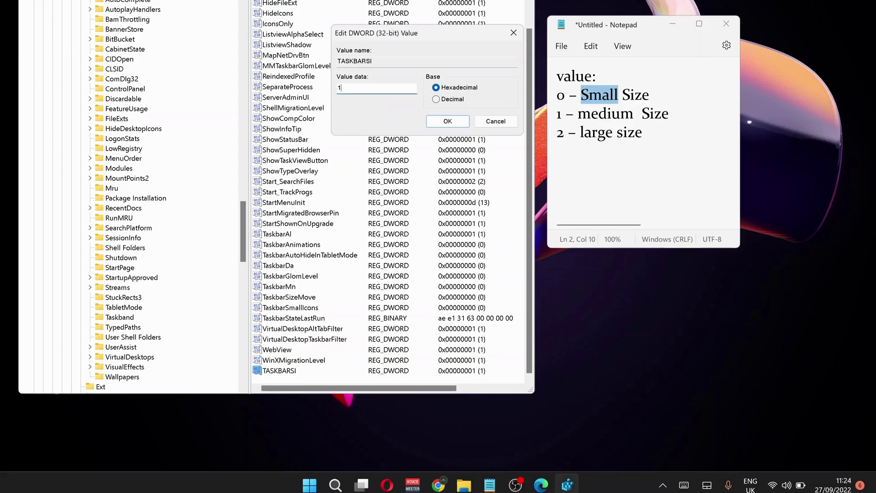
left_click(445, 123)
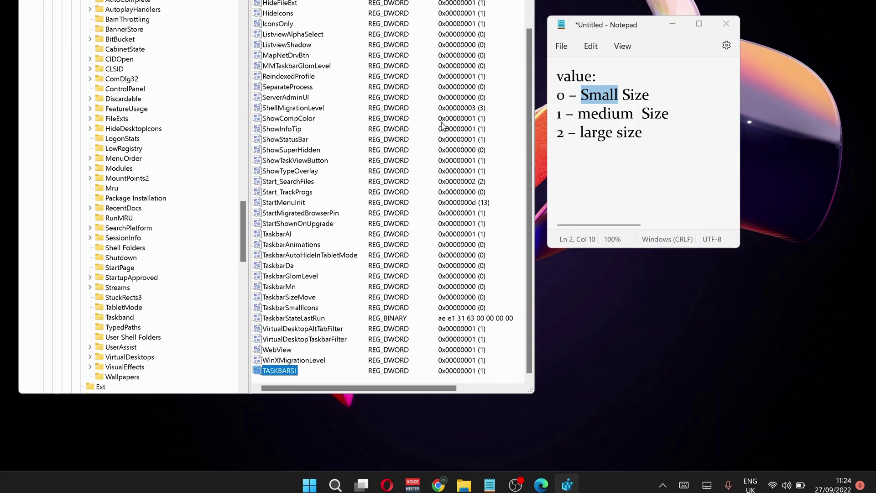
Review TASKBARSI's actions in the Advanced key and dismiss them without changes
left_click(587, 299)
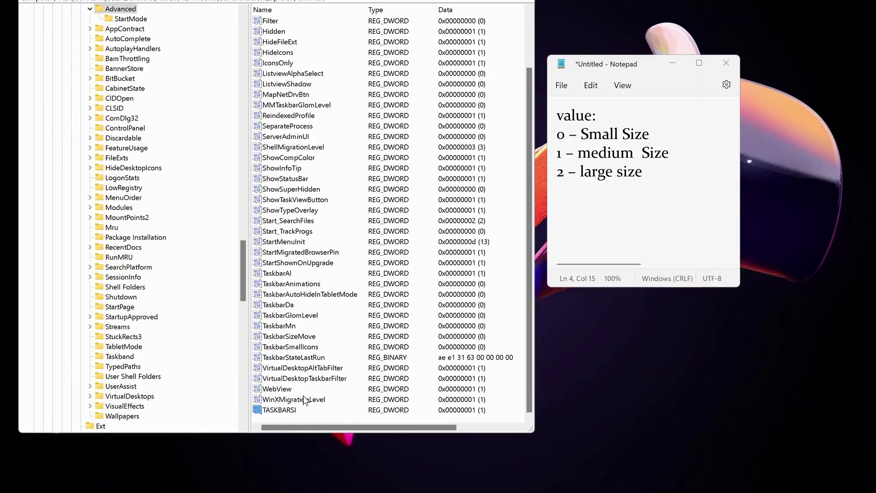
right_click(277, 413)
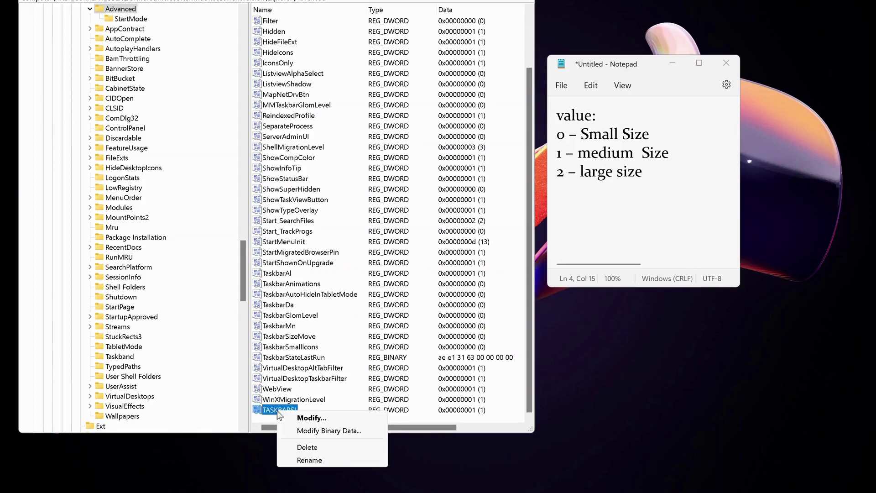
left_click(352, 438)
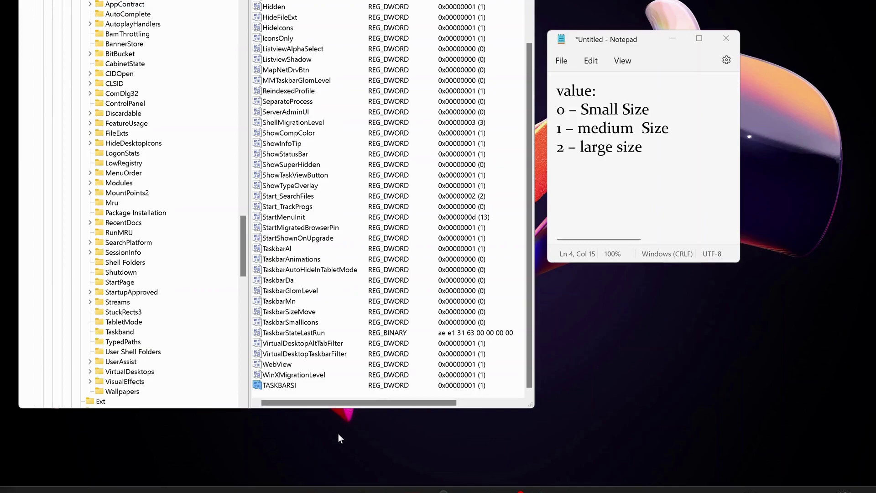